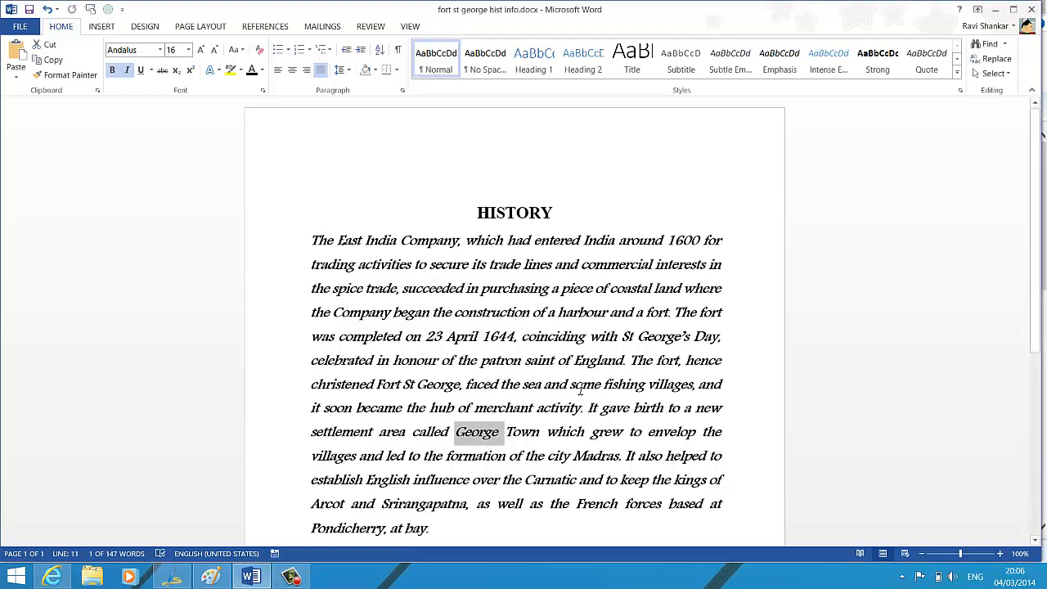
{"action": "scroll", "coordinate": [578, 380], "scroll_direction": "down", "scroll_amount": 2}
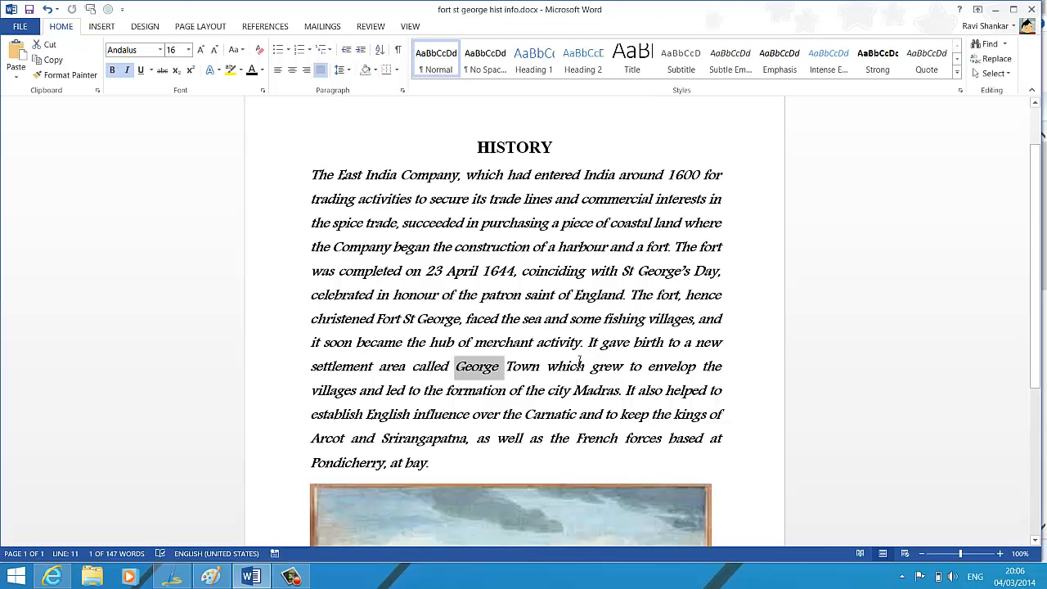
- Select and deselect the word George's in the History paragraph before searching
{"action": "left_click", "coordinate": [578, 347]}
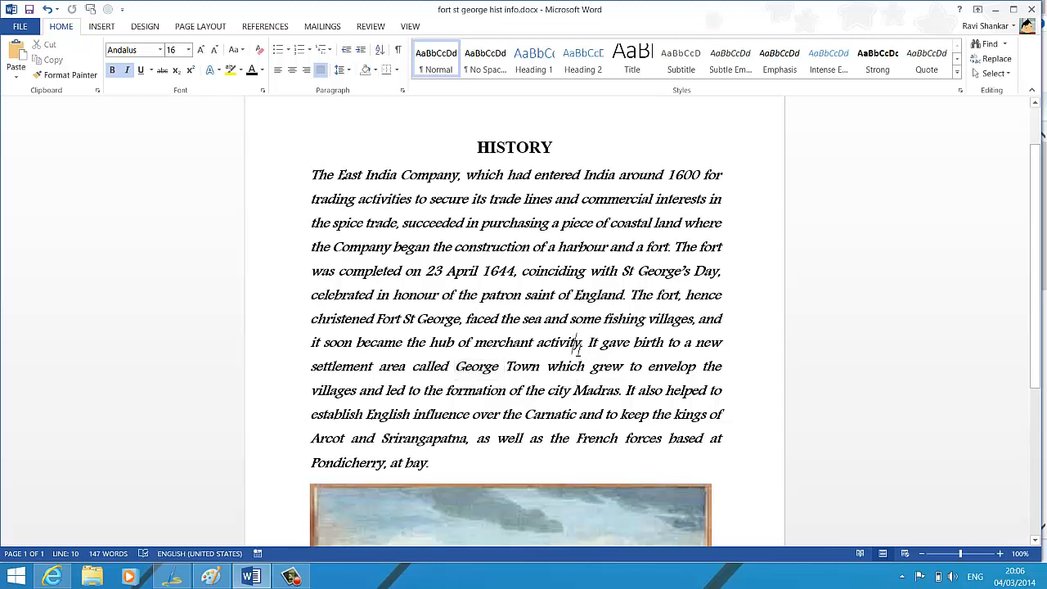
{"action": "scroll", "coordinate": [578, 350], "scroll_direction": "down", "scroll_amount": 1}
{"action": "scroll", "coordinate": [578, 350], "scroll_direction": "down", "scroll_amount": 1}
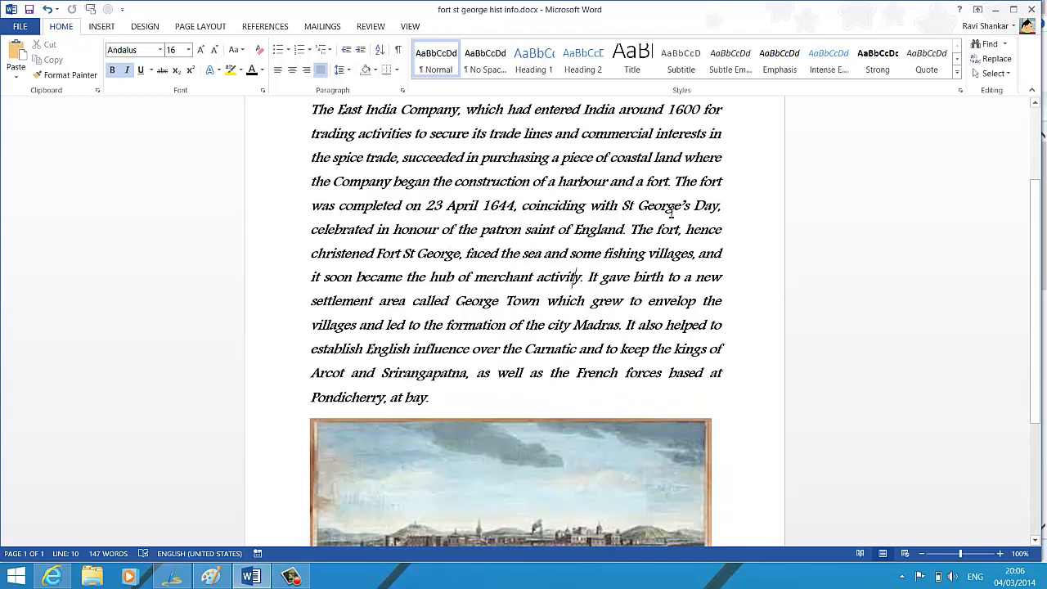
{"action": "double_click", "coordinate": [671, 203]}
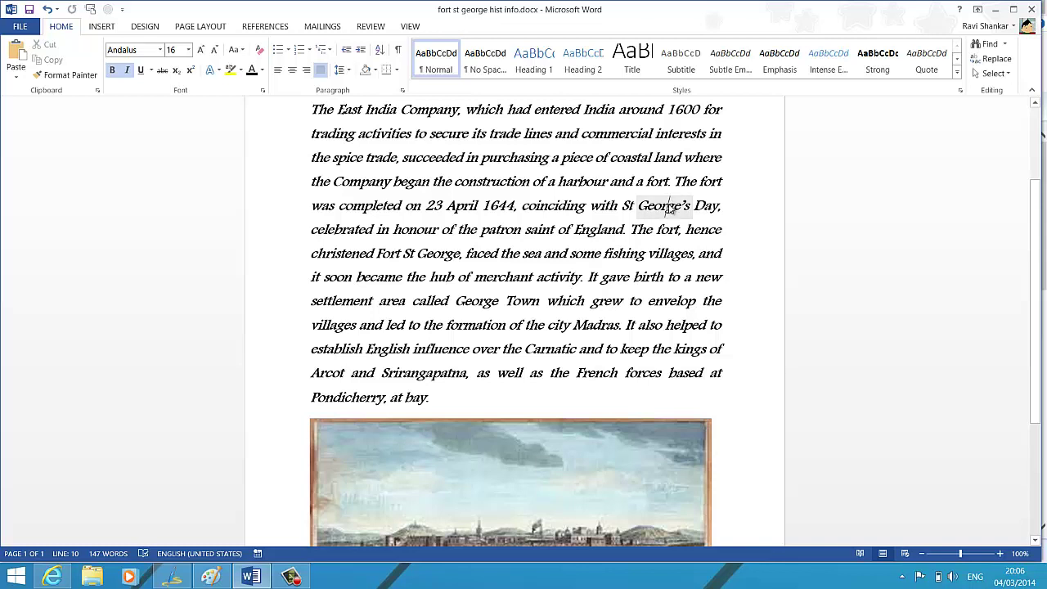
{"action": "left_click", "coordinate": [590, 239]}
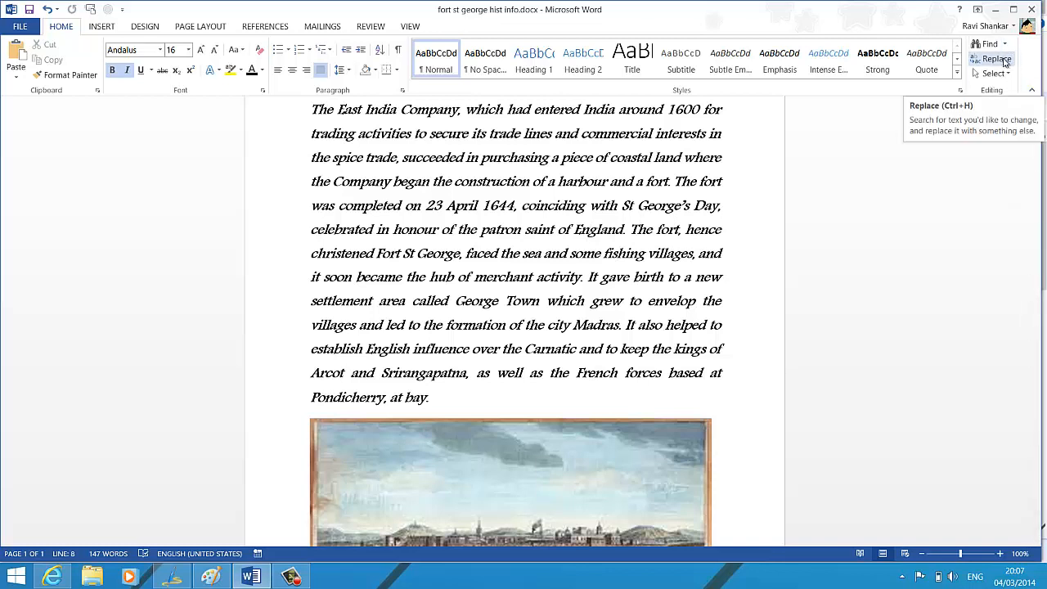
- Bring up Find and Replace with George selected as both search term and replacement
{"action": "left_click", "coordinate": [1006, 63]}
{"action": "left_click_drag", "start_coordinate": [632, 250], "coordinate": [609, 94]}
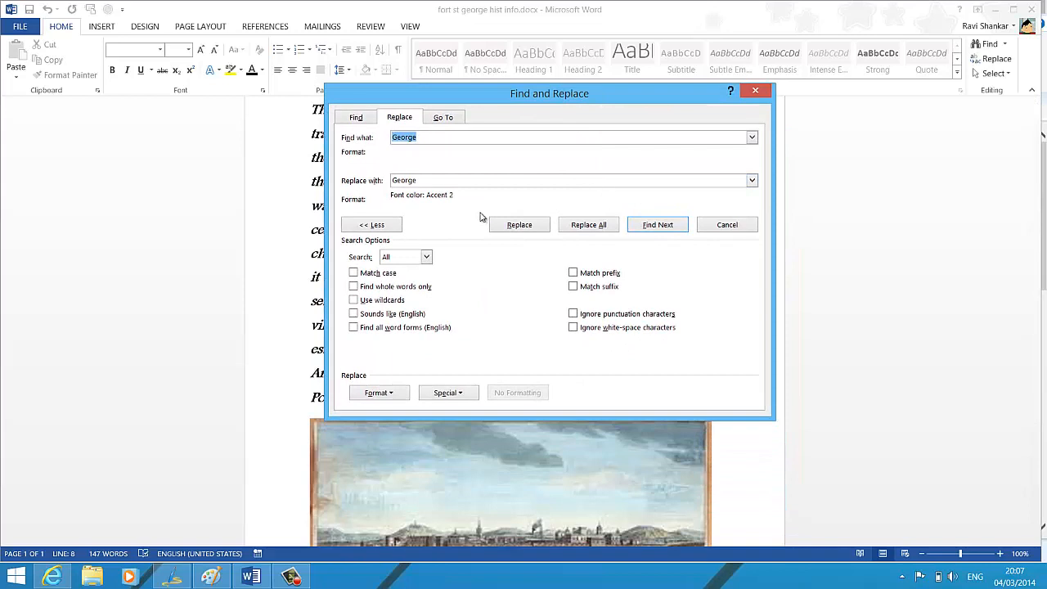
{"action": "left_click", "coordinate": [442, 137]}
{"action": "left_click_drag", "start_coordinate": [441, 137], "coordinate": [391, 136]}
{"action": "left_click", "coordinate": [431, 181]}
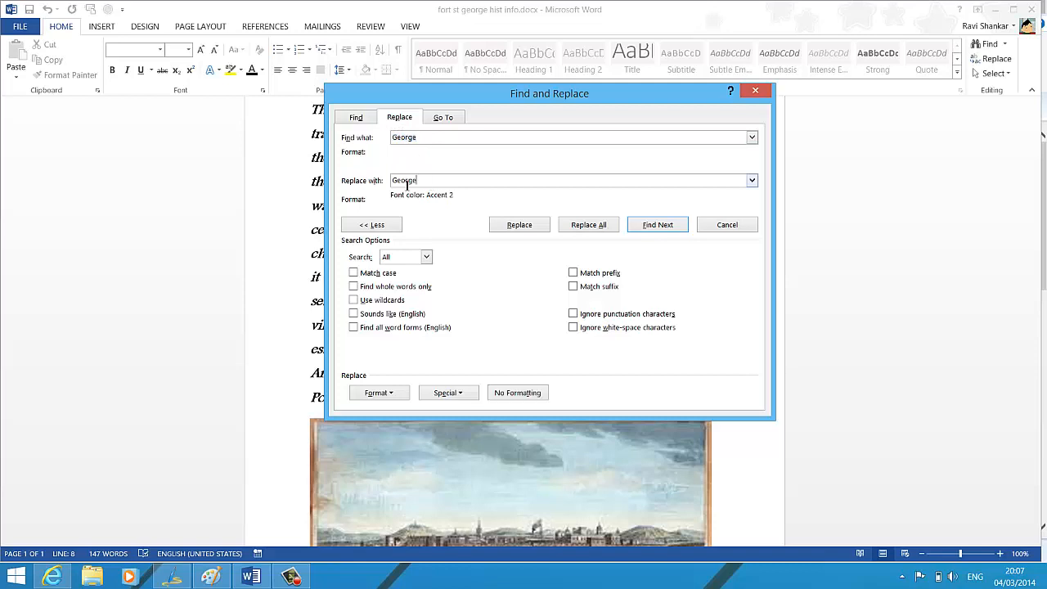
{"action": "left_click_drag", "start_coordinate": [419, 180], "coordinate": [391, 180]}
- Give the replacement George the brown Accent 2 font colour via Format > Font
{"action": "left_click", "coordinate": [396, 397]}
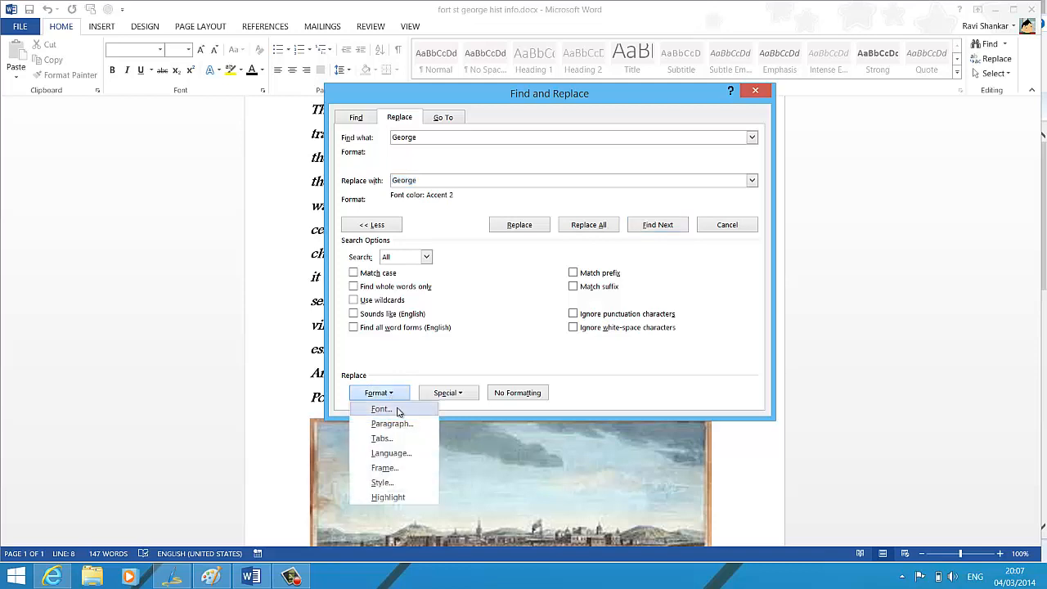
{"action": "left_click", "coordinate": [399, 411]}
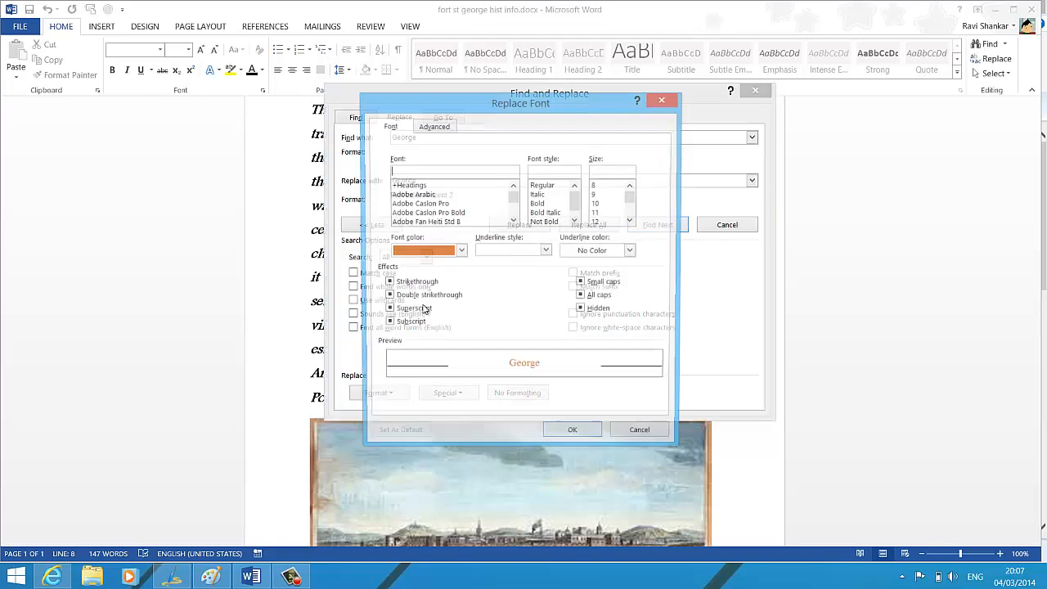
{"action": "left_click", "coordinate": [460, 252]}
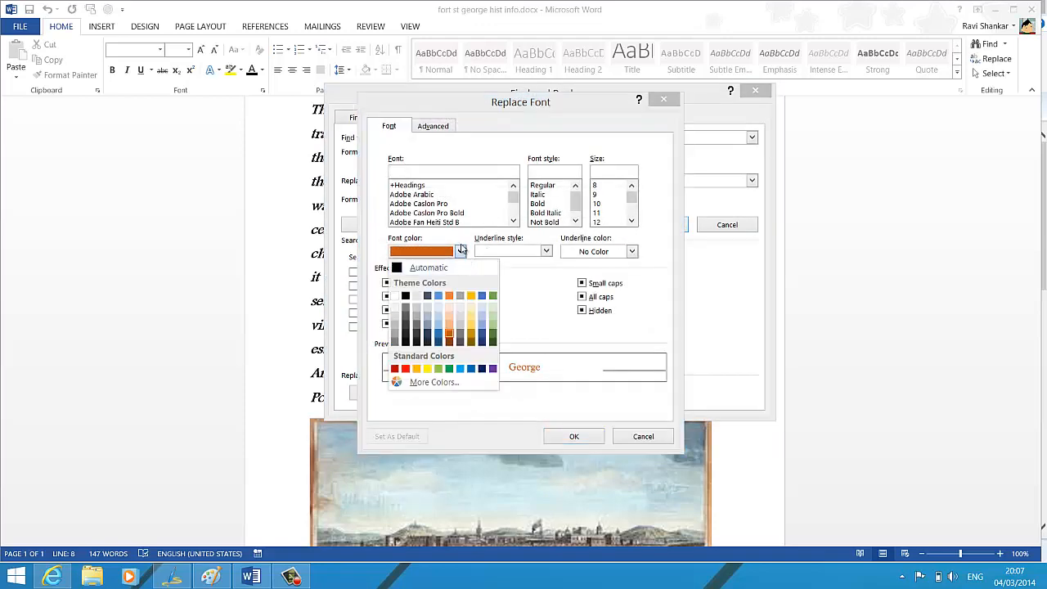
{"action": "left_click", "coordinate": [460, 252]}
{"action": "left_click", "coordinate": [460, 252]}
{"action": "left_click", "coordinate": [536, 321]}
{"action": "left_click", "coordinate": [574, 437]}
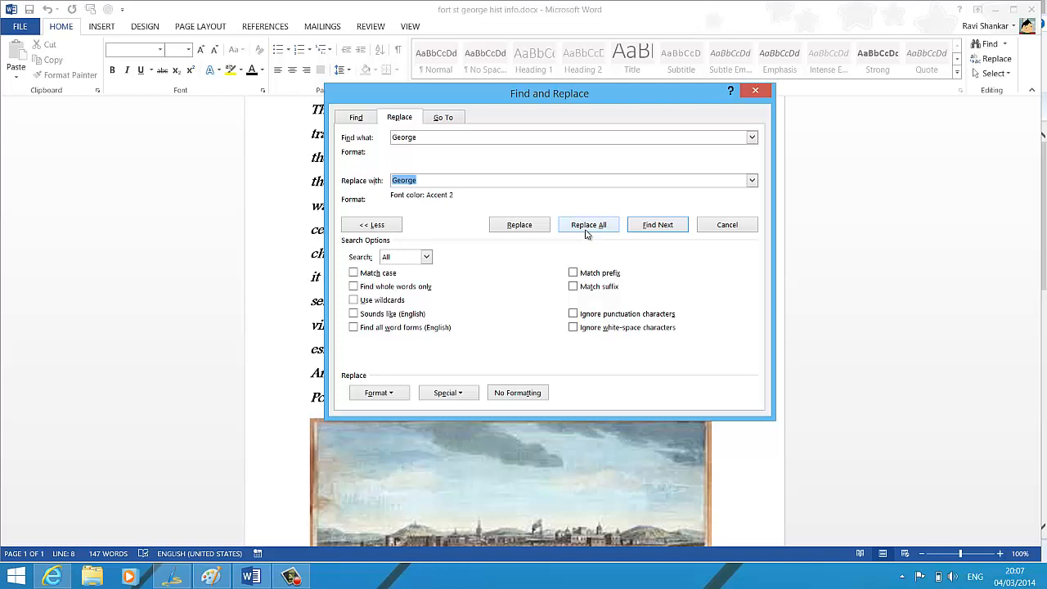
- Replace All and acknowledge the 'We made 3 replacements' message
{"action": "left_click", "coordinate": [587, 226]}
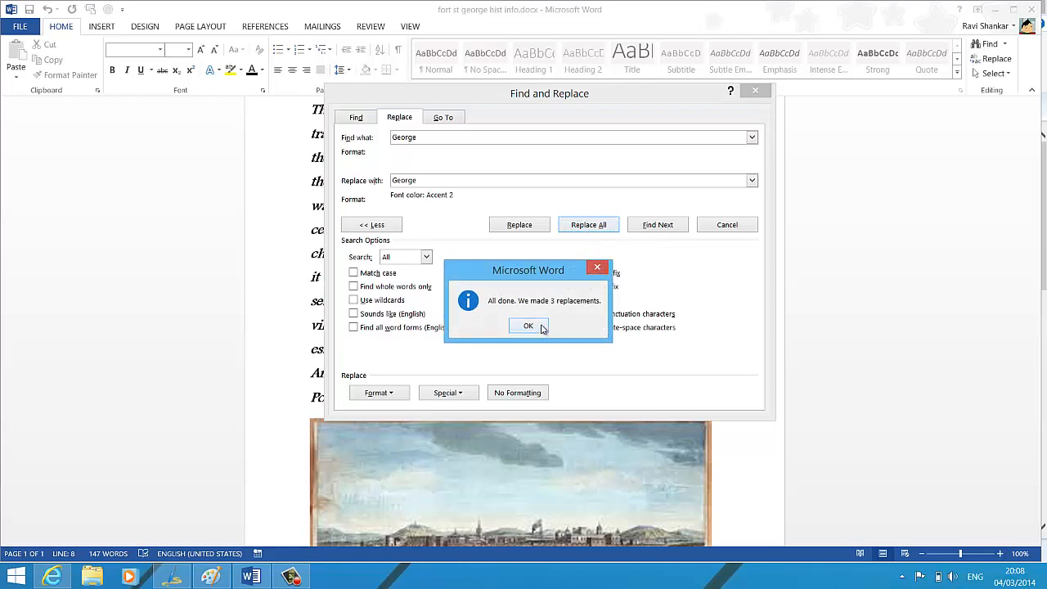
{"action": "left_click", "coordinate": [528, 326]}
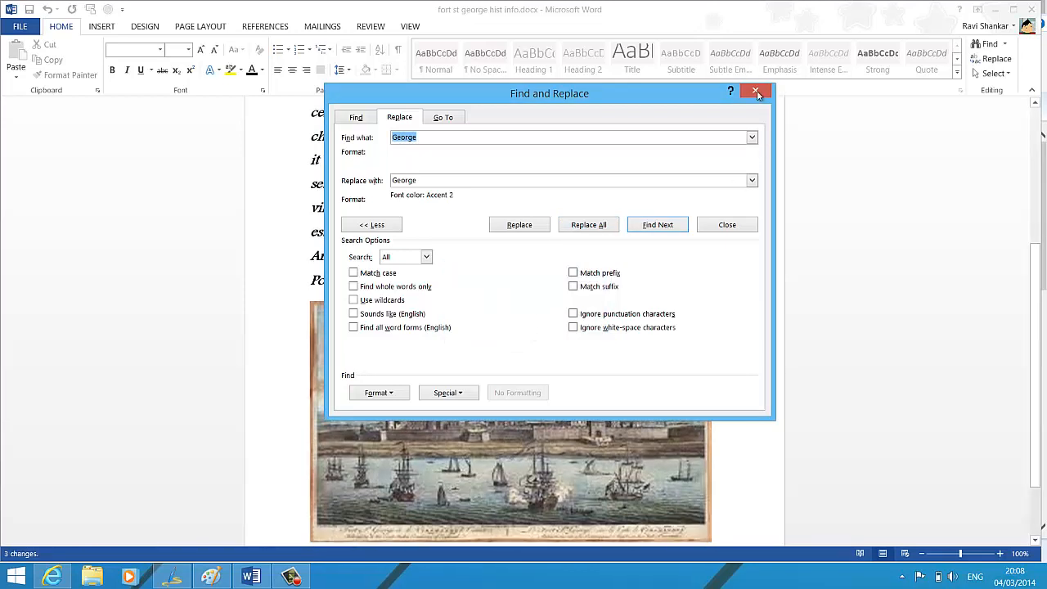
- Close Find and Replace, leaving the History paragraph with every George brown
{"action": "left_click", "coordinate": [751, 94]}
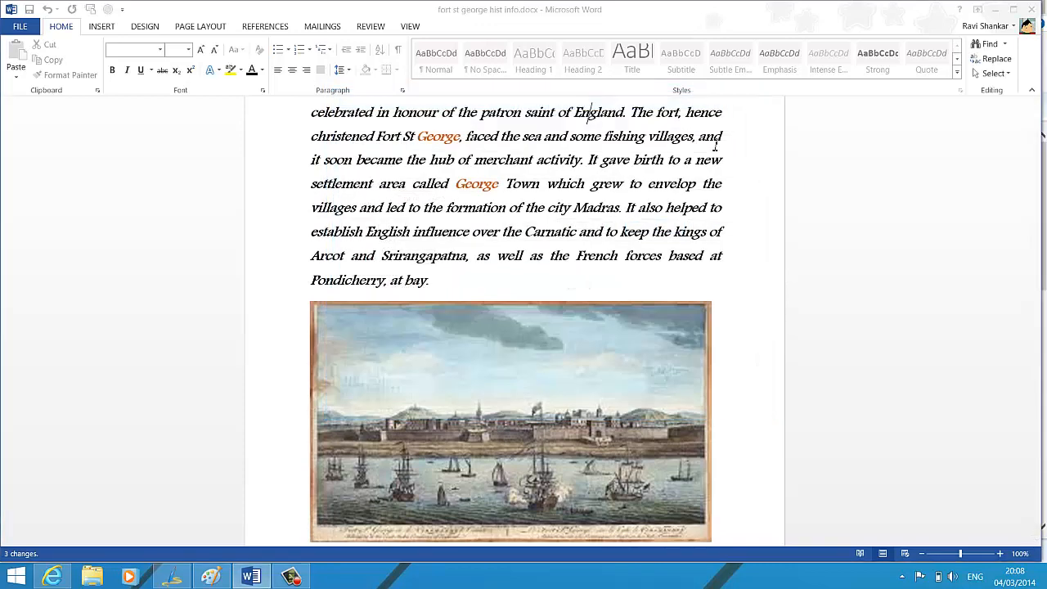
{"action": "scroll", "coordinate": [729, 232], "scroll_direction": "up", "scroll_amount": 3}
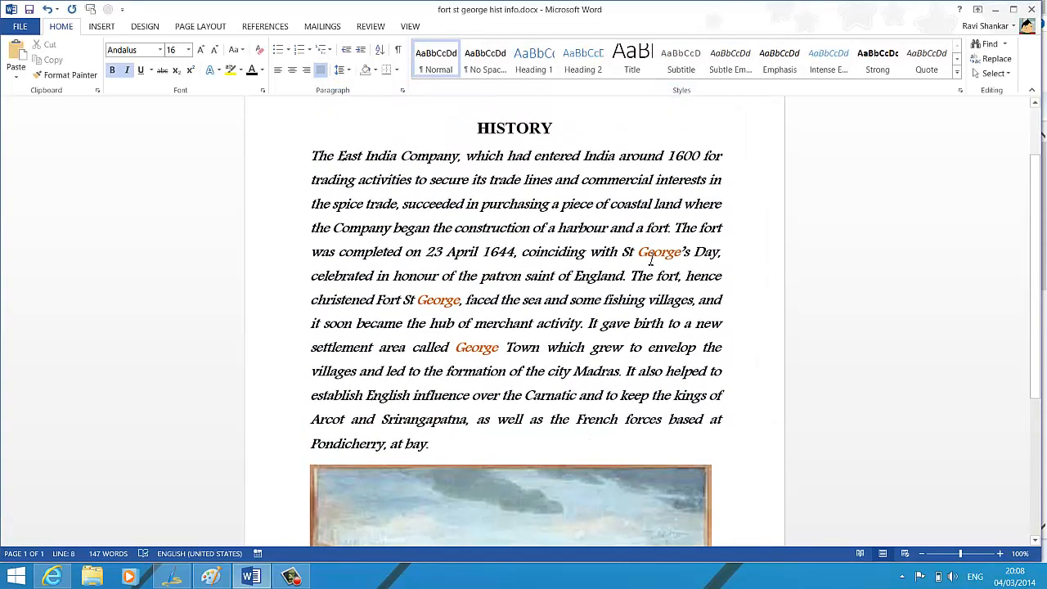